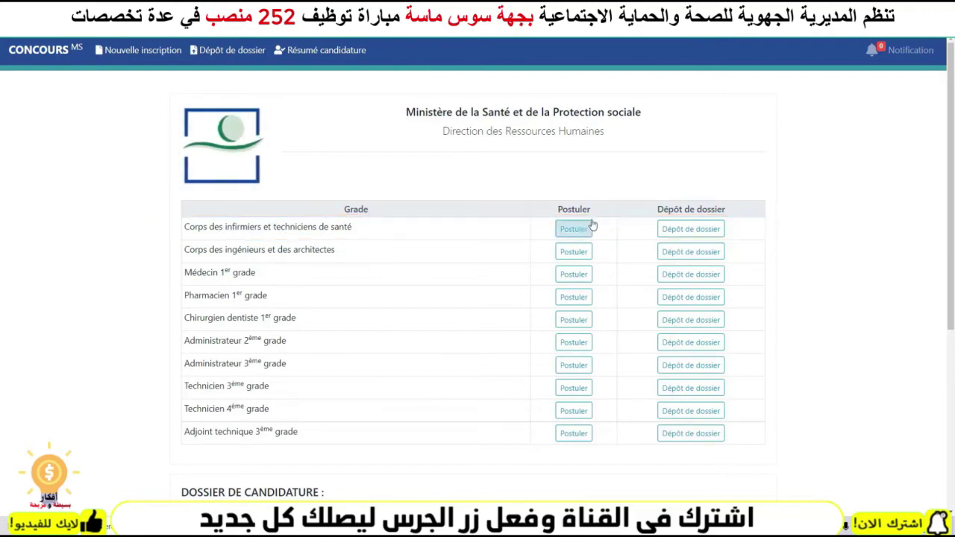
Open the application form for the grade "Corps des infirmiers et techniciens de santé".
{"action": "left_click_drag", "start_coordinate": [186, 226], "coordinate": [426, 228]}
{"action": "left_click", "coordinate": [448, 232]}
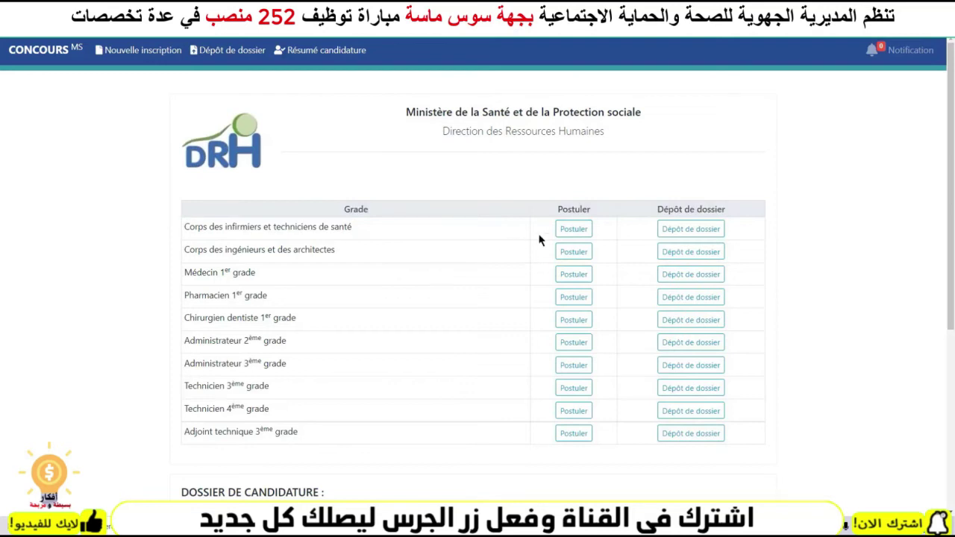
{"action": "left_click", "coordinate": [574, 231]}
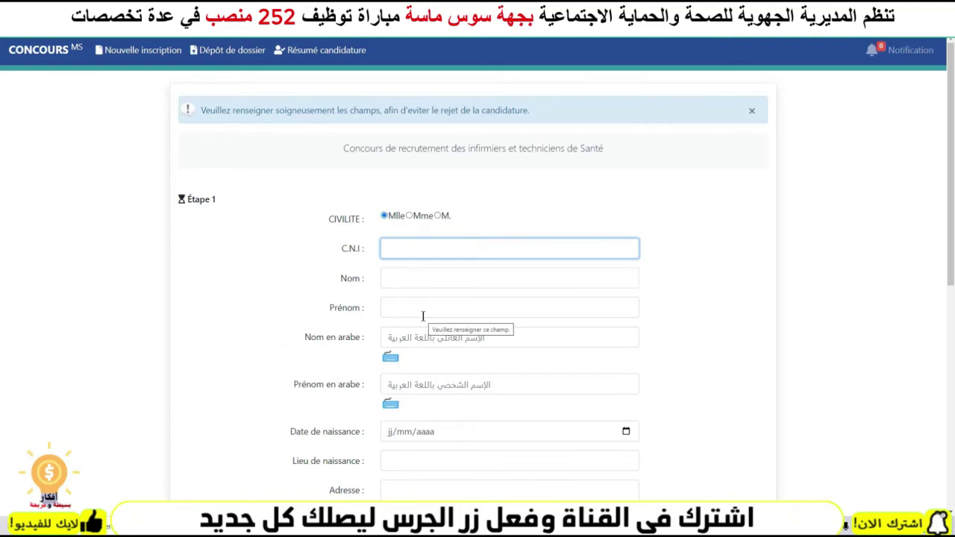
{"action": "left_click", "coordinate": [281, 266]}
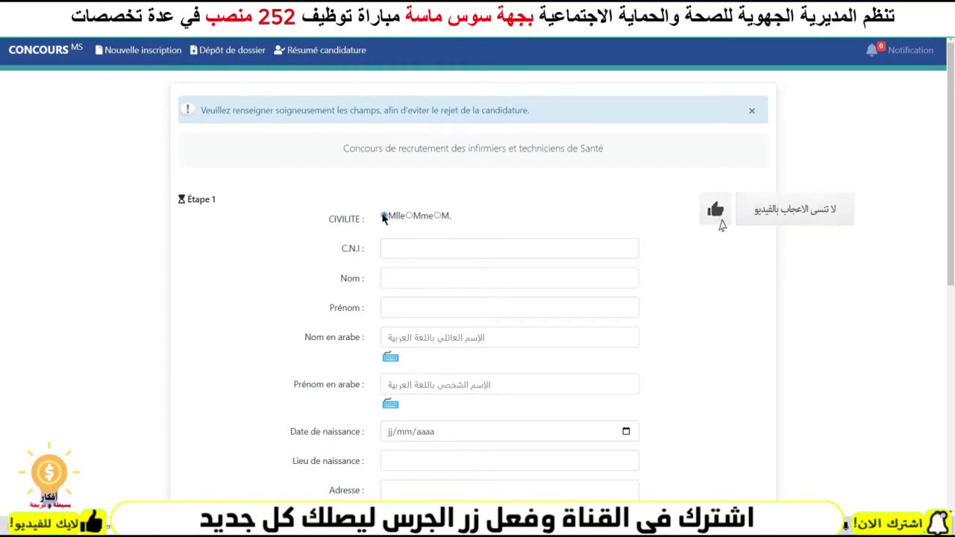
Set the civility to M. and fill in the applicant's national identity card number.
{"action": "left_click", "coordinate": [437, 216]}
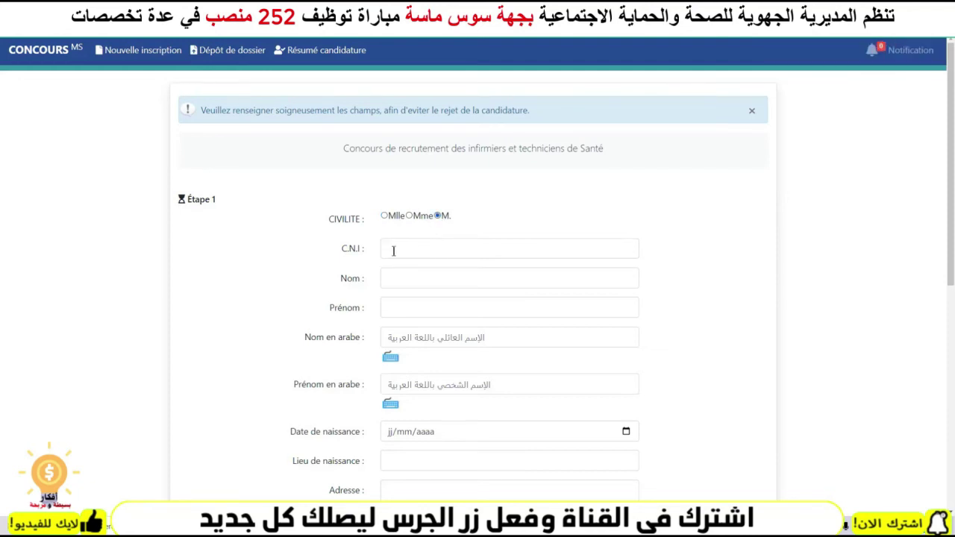
{"action": "scroll", "coordinate": [393, 249], "scroll_direction": "down", "scroll_amount": 1}
{"action": "left_click", "coordinate": [398, 196]}
{"action": "left_click", "coordinate": [448, 225]}
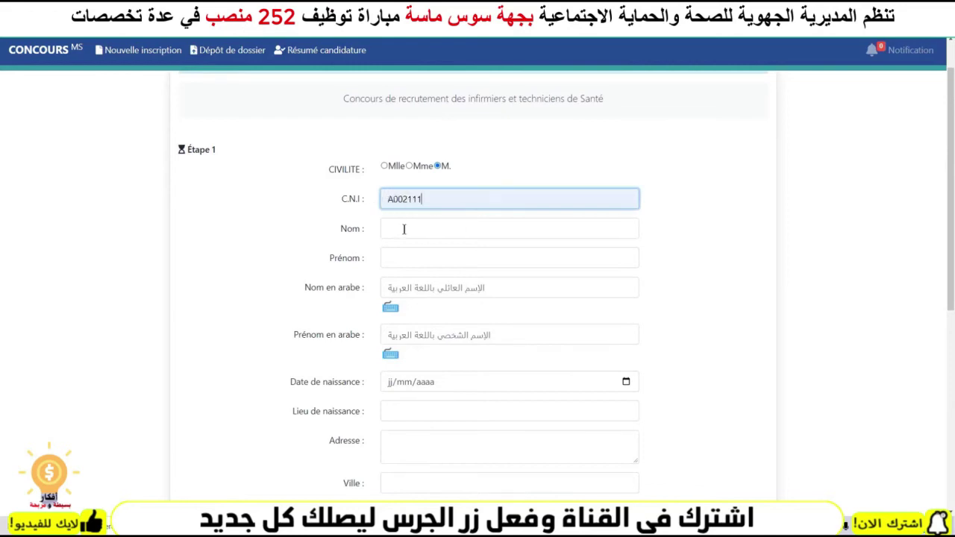
Enter the applicant's last name and first name in Latin script and again in Arabic.
{"action": "left_click", "coordinate": [406, 227]}
{"action": "left_click", "coordinate": [448, 257]}
{"action": "left_click", "coordinate": [412, 258]}
{"action": "left_click", "coordinate": [440, 290]}
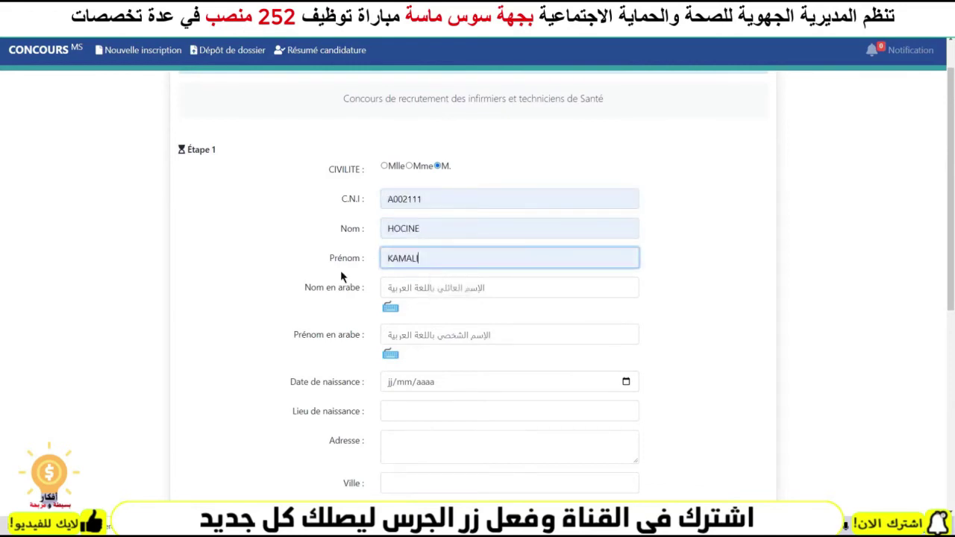
{"action": "left_click", "coordinate": [427, 290]}
{"action": "left_click", "coordinate": [444, 313]}
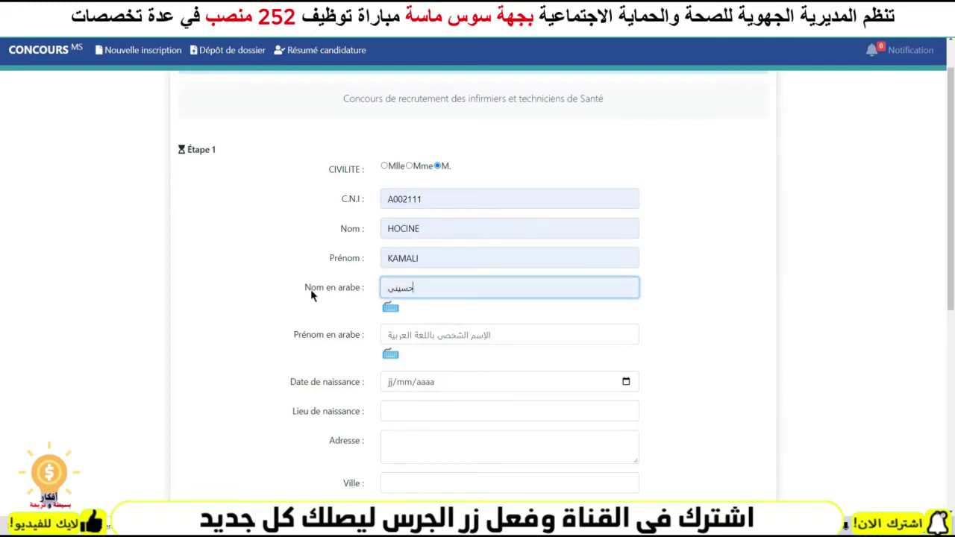
{"action": "left_click", "coordinate": [411, 343]}
{"action": "left_click", "coordinate": [438, 363]}
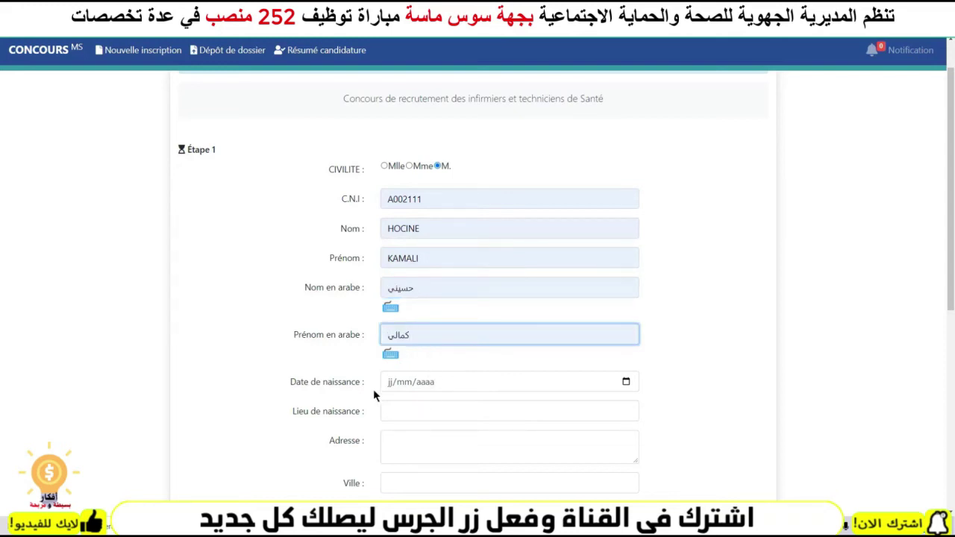
Fill in the applicant's date of birth and set the place of birth to casablanca.
{"action": "scroll", "coordinate": [373, 388], "scroll_direction": "down", "scroll_amount": 2}
{"action": "left_click", "coordinate": [391, 232]}
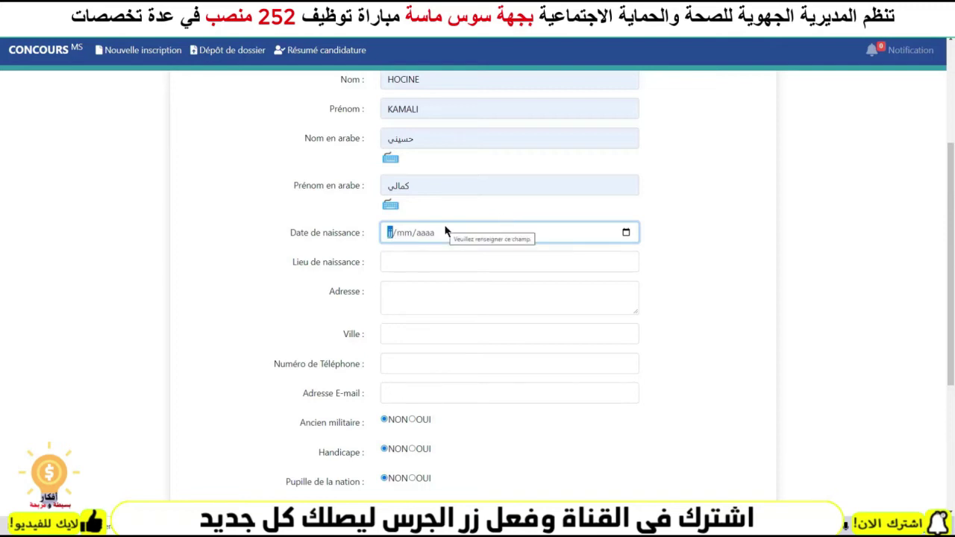
{"action": "type", "text": "01/12/"}
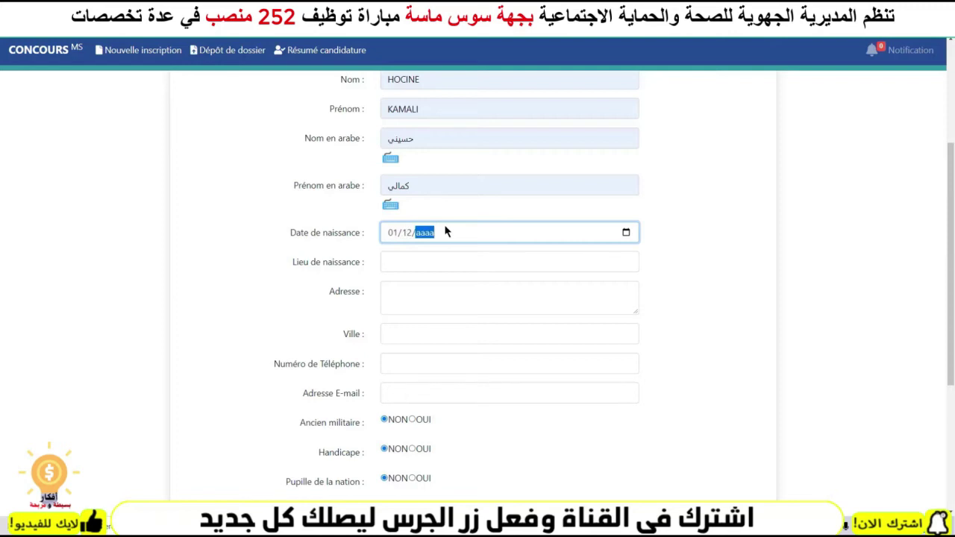
{"action": "type", "text": "1988"}
{"action": "left_click", "coordinate": [432, 262]}
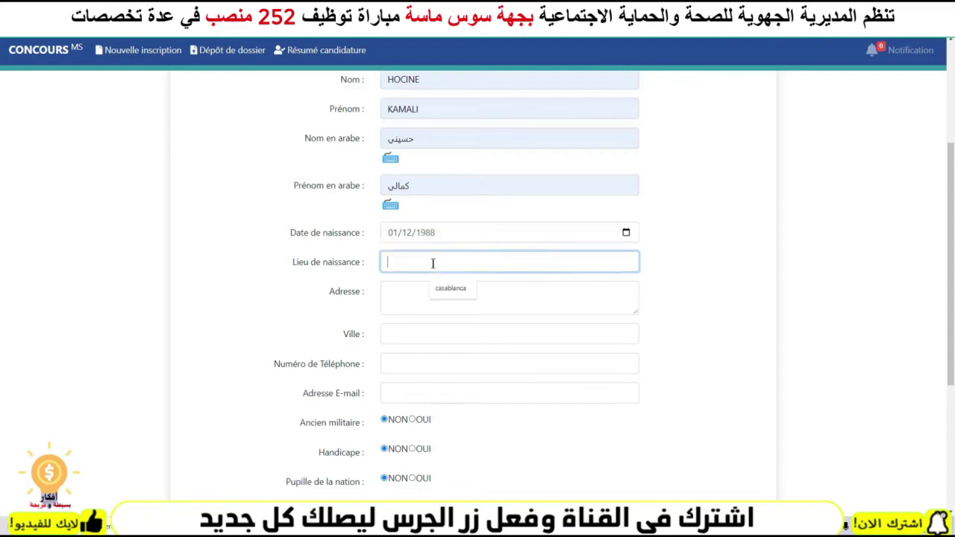
{"action": "left_click", "coordinate": [451, 288]}
Fill in the applicant's postal address, city, phone number and e-mail address.
{"action": "left_click", "coordinate": [408, 293]}
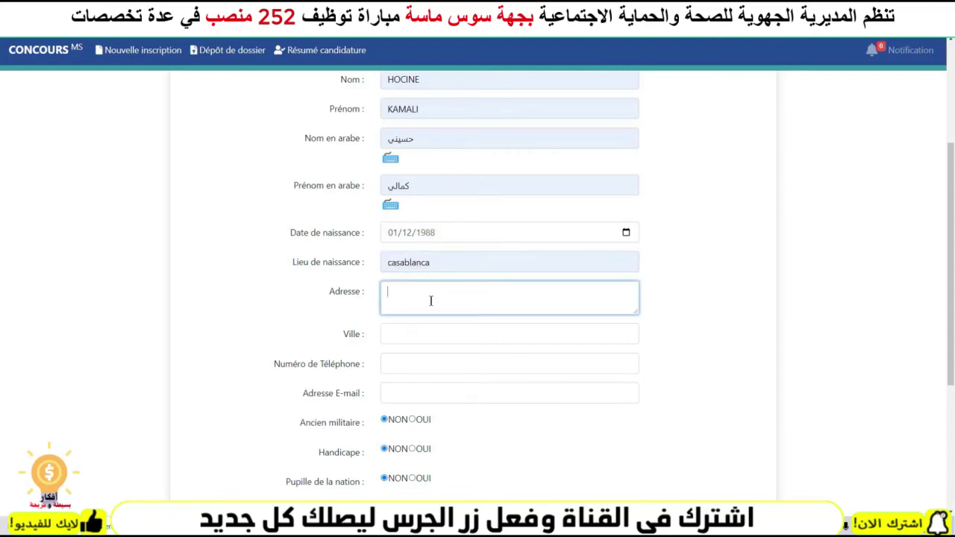
{"action": "left_click", "coordinate": [421, 333]}
{"action": "left_click", "coordinate": [452, 361]}
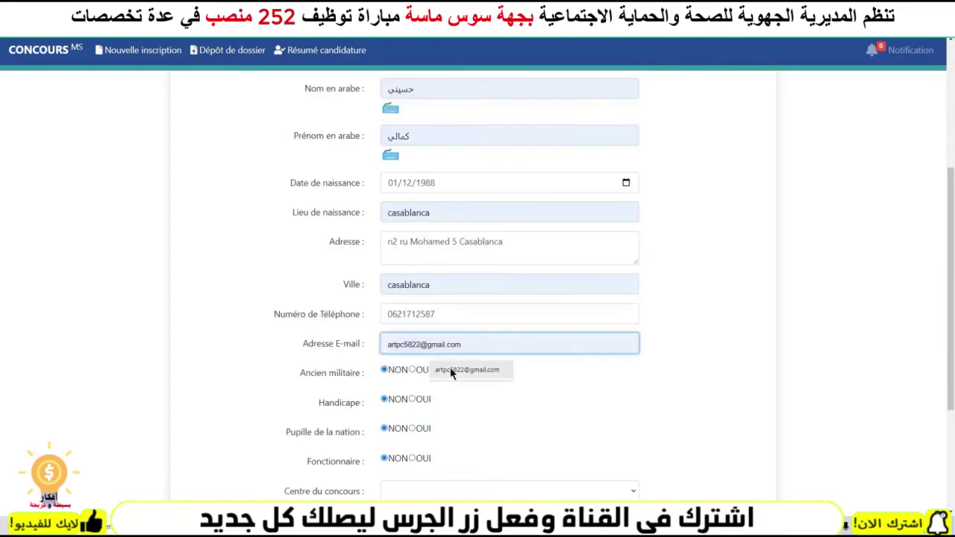
{"action": "left_click", "coordinate": [450, 372]}
{"action": "scroll", "coordinate": [450, 373], "scroll_direction": "down", "scroll_amount": 1}
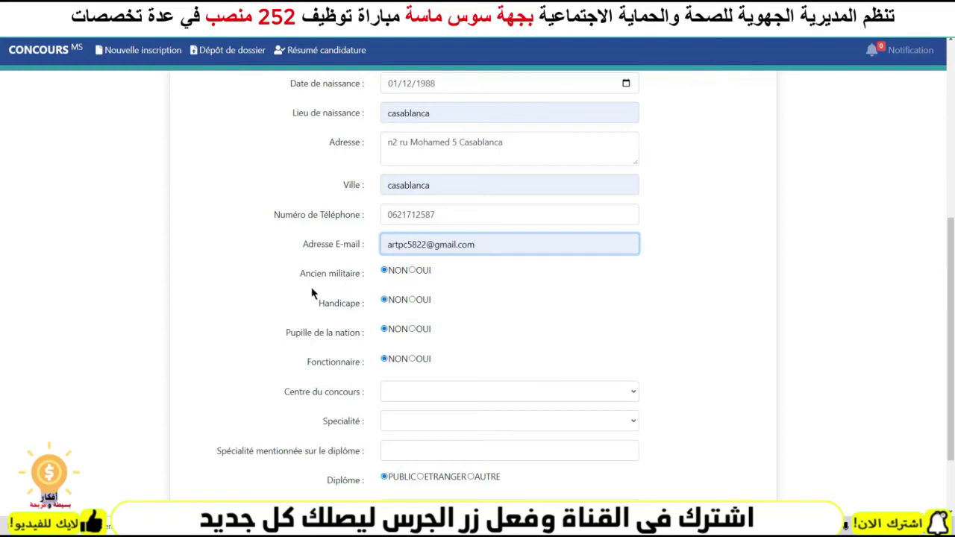
{"action": "left_click", "coordinate": [412, 270]}
{"action": "left_click", "coordinate": [385, 270]}
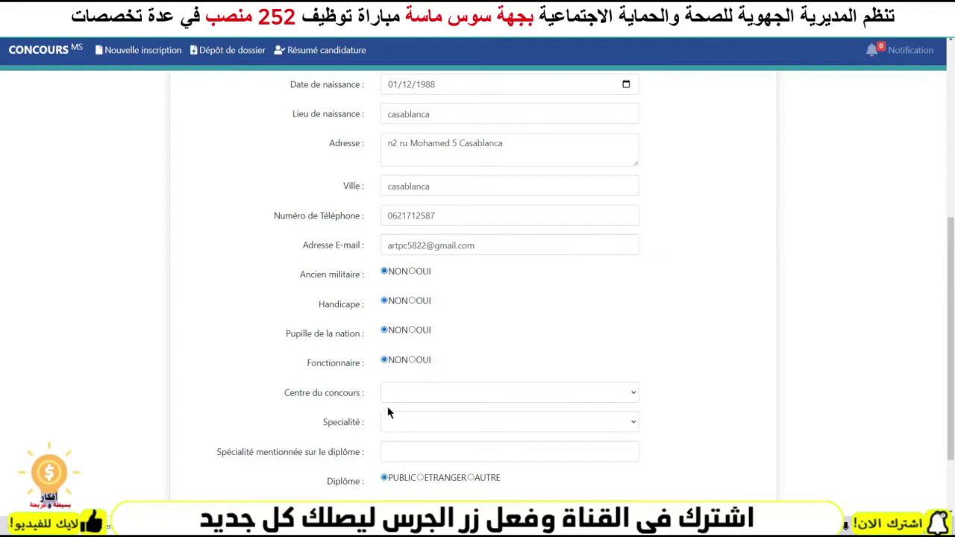
Choose SOUSS-MASSA as the exam centre.
{"action": "scroll", "coordinate": [400, 390], "scroll_direction": "down", "scroll_amount": 3}
{"action": "left_click", "coordinate": [388, 304]}
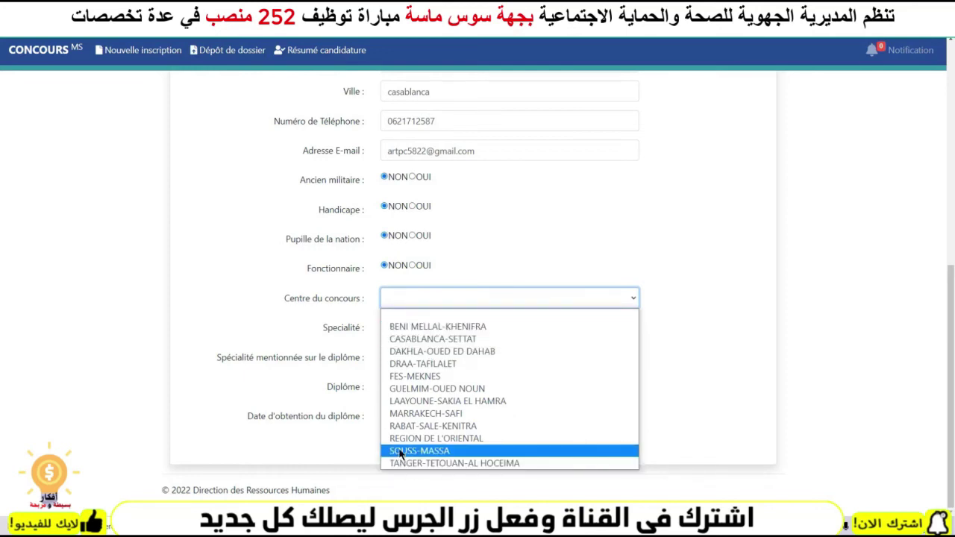
{"action": "left_click", "coordinate": [393, 453]}
Choose ASSISTANT SOCIAL as the speciality and enter "assistant social" as the speciality stated on the diploma.
{"action": "left_click", "coordinate": [472, 326]}
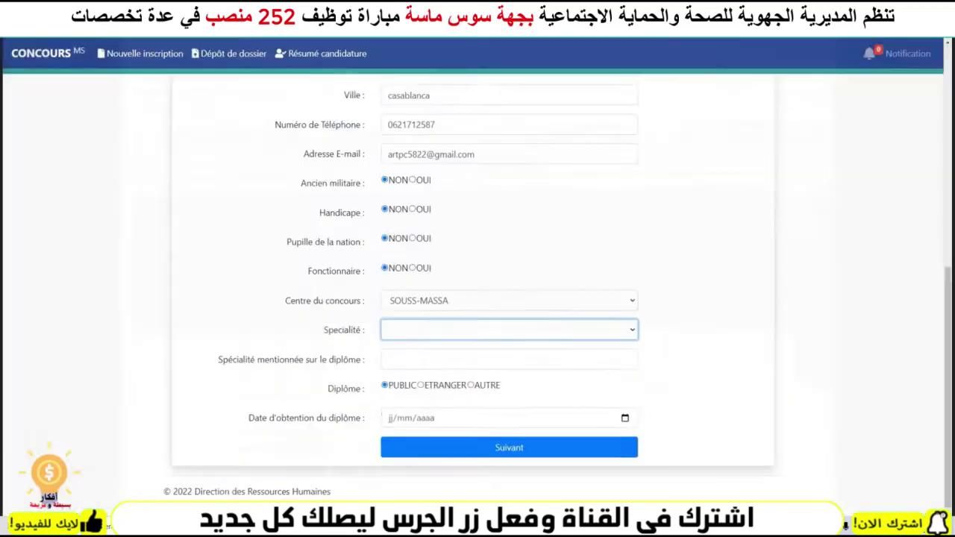
{"action": "left_click", "coordinate": [441, 321]}
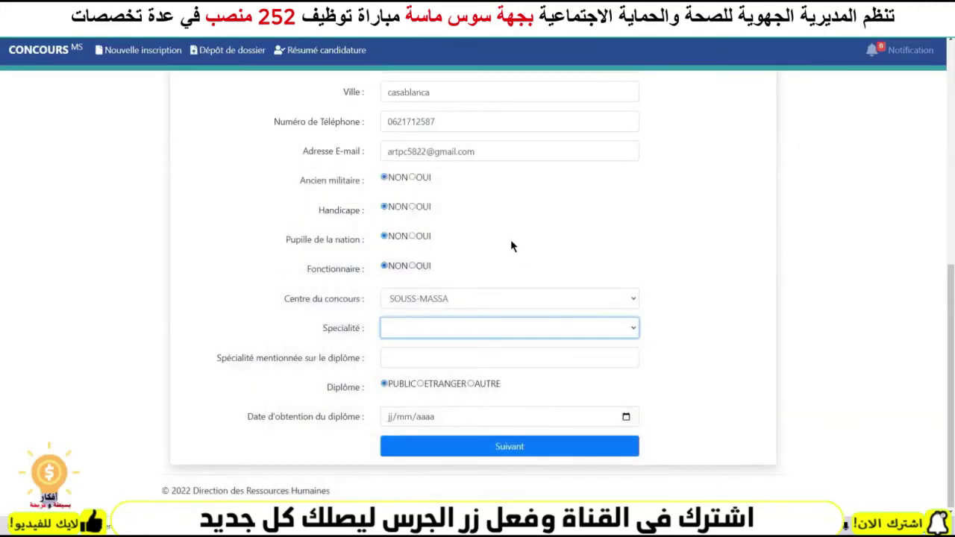
{"action": "left_click", "coordinate": [509, 328]}
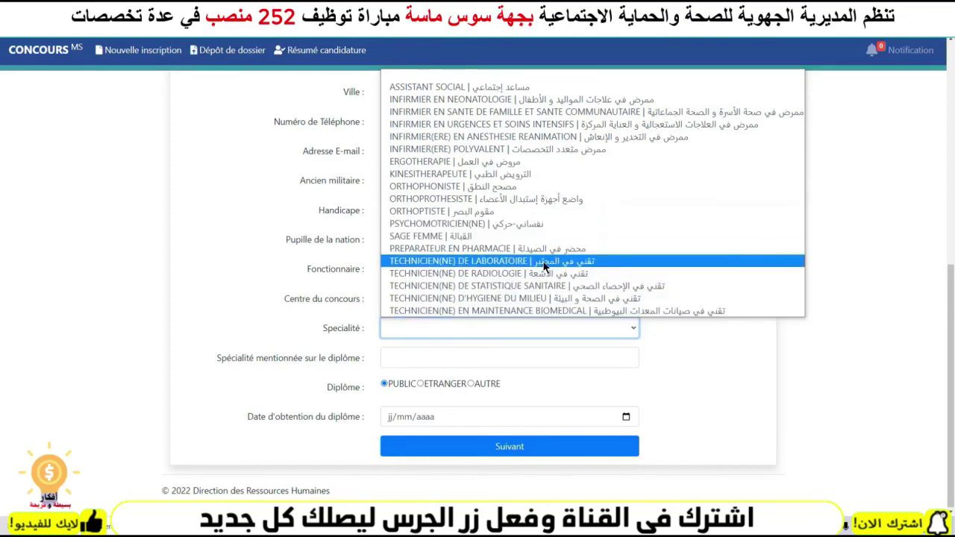
{"action": "left_click", "coordinate": [529, 92]}
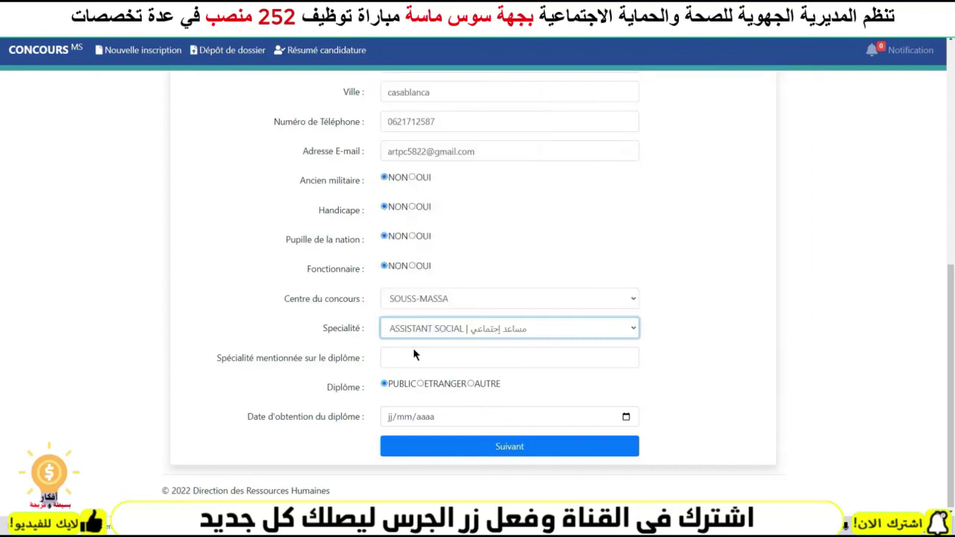
{"action": "left_click", "coordinate": [390, 358]}
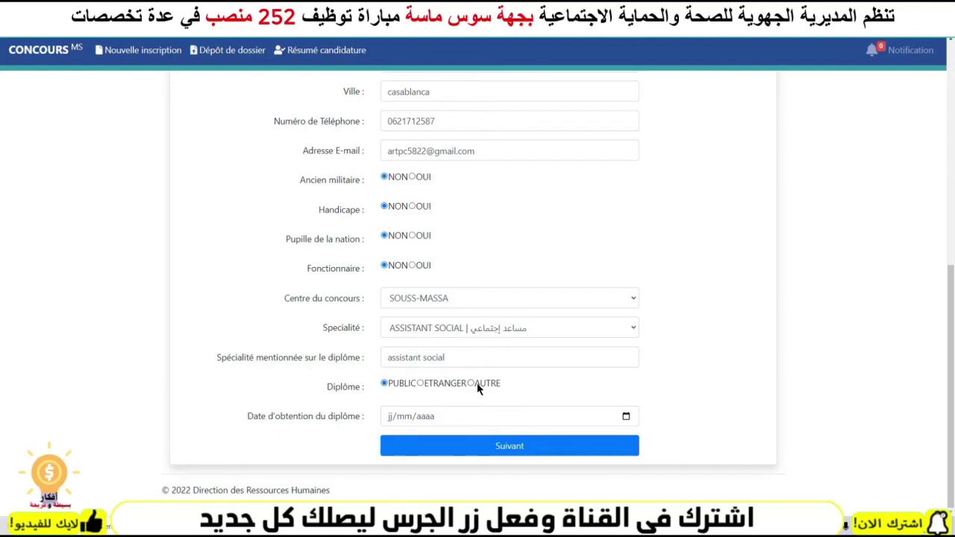
{"action": "left_click", "coordinate": [420, 382]}
{"action": "scroll", "coordinate": [419, 382], "scroll_direction": "up", "scroll_amount": 1}
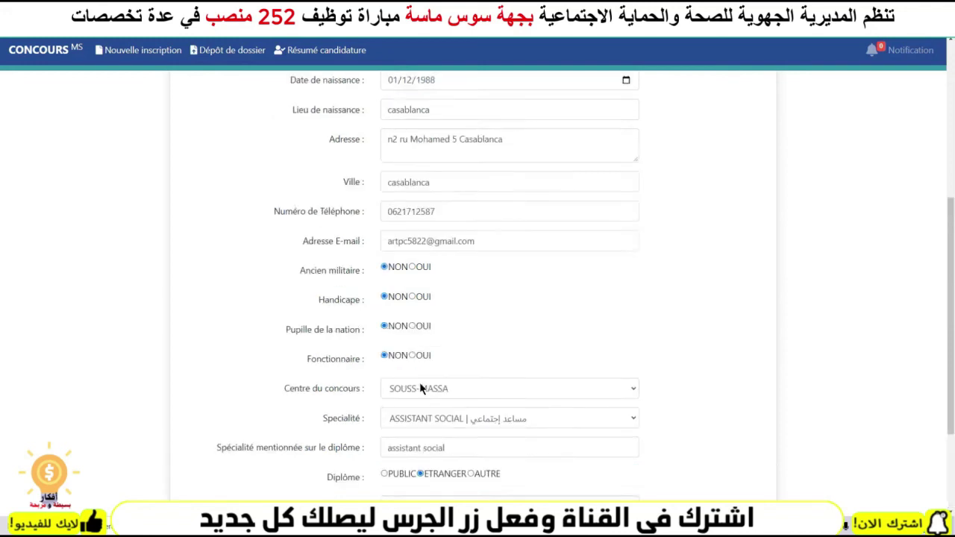
{"action": "scroll", "coordinate": [419, 382], "scroll_direction": "down", "scroll_amount": 1}
{"action": "scroll", "coordinate": [403, 382], "scroll_direction": "down", "scroll_amount": 1}
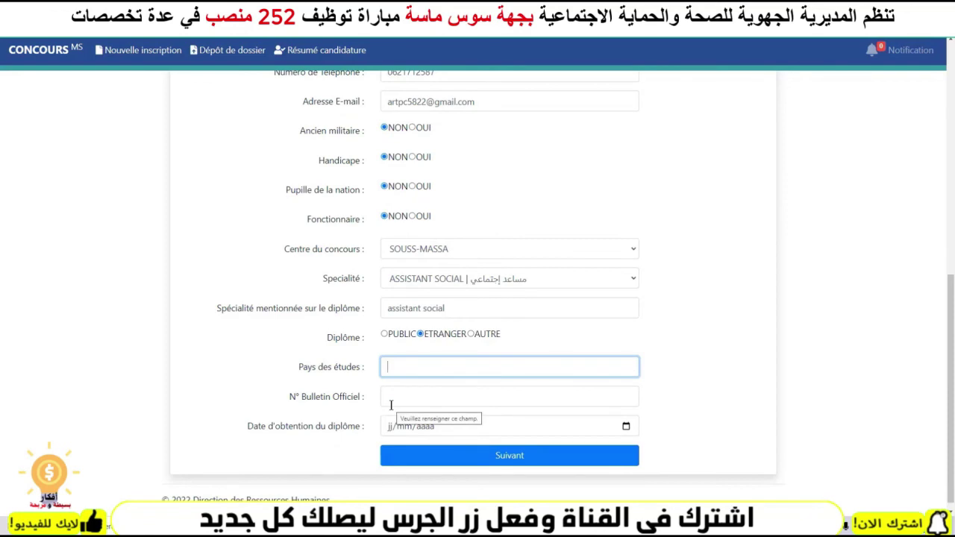
{"action": "left_click", "coordinate": [395, 399]}
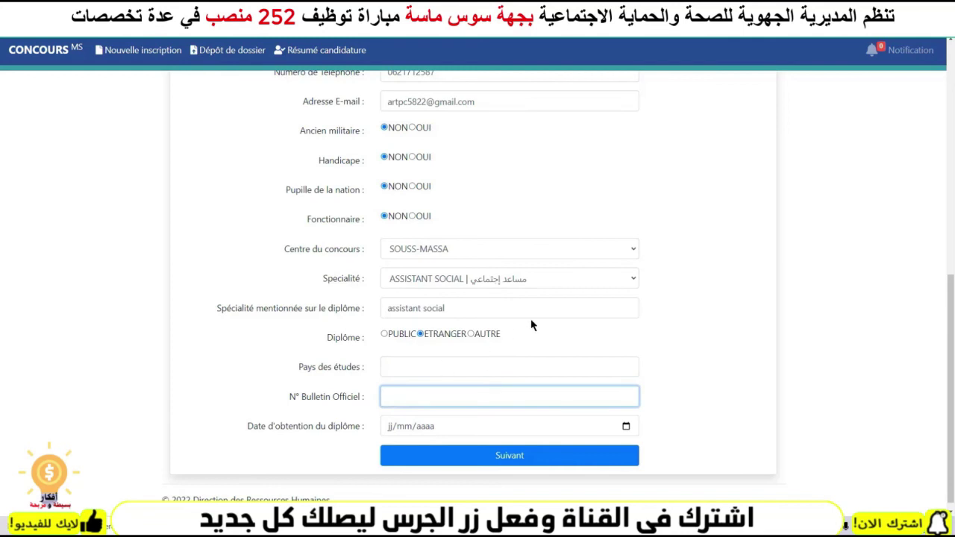
{"action": "left_click", "coordinate": [384, 334]}
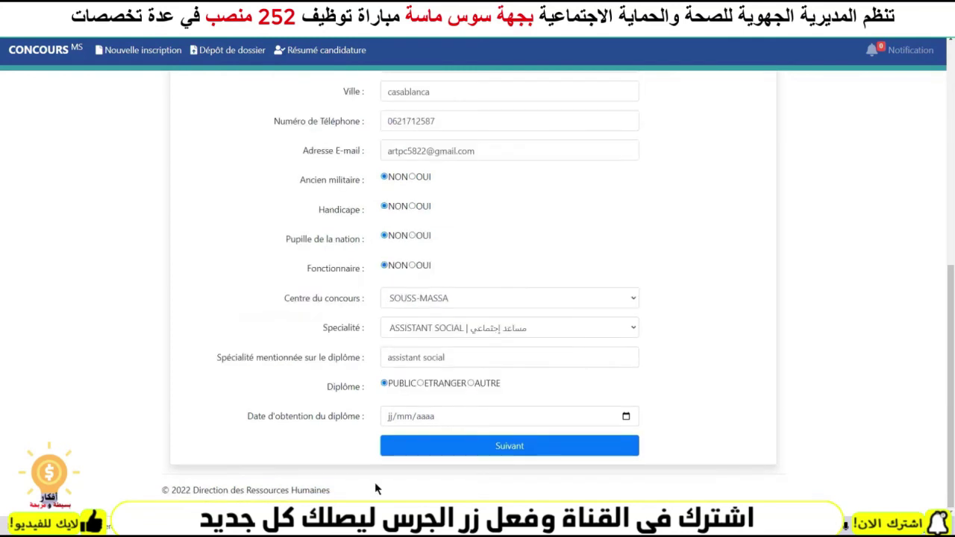
Set the date the diploma was obtained to 01/12/2016, check the form, and continue to the second stage.
{"action": "left_click", "coordinate": [389, 418]}
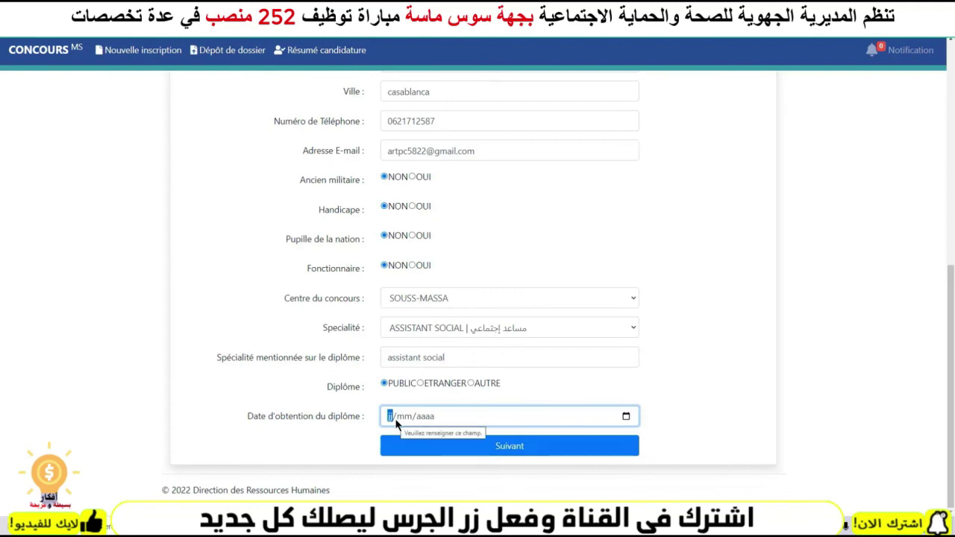
{"action": "type", "text": "01/"}
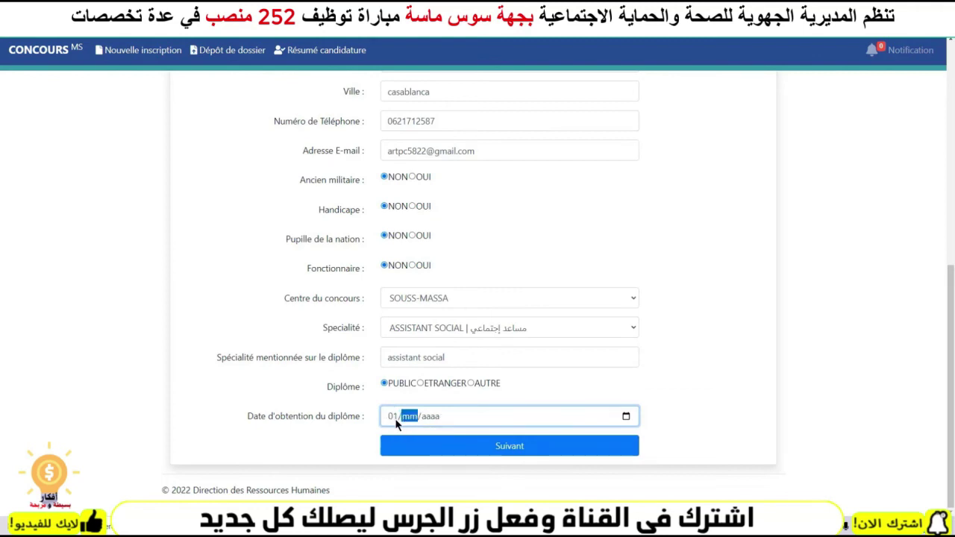
{"action": "type", "text": "12/2016"}
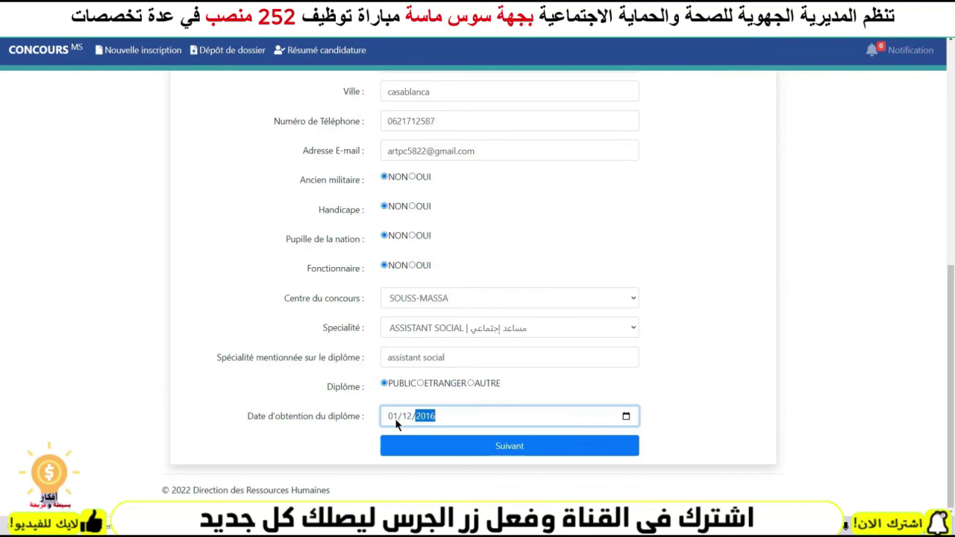
{"action": "scroll", "coordinate": [518, 305], "scroll_direction": "up", "scroll_amount": 5}
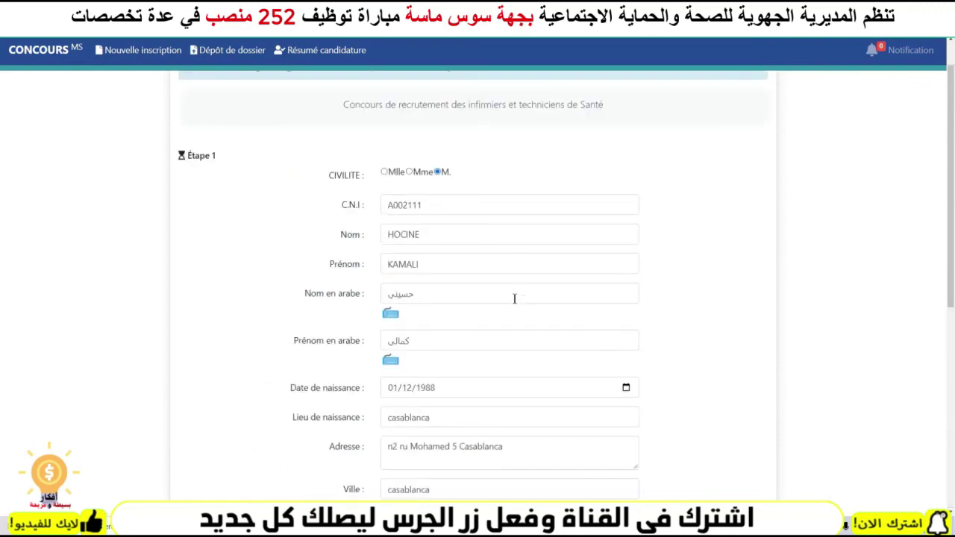
{"action": "scroll", "coordinate": [514, 299], "scroll_direction": "down", "scroll_amount": 5}
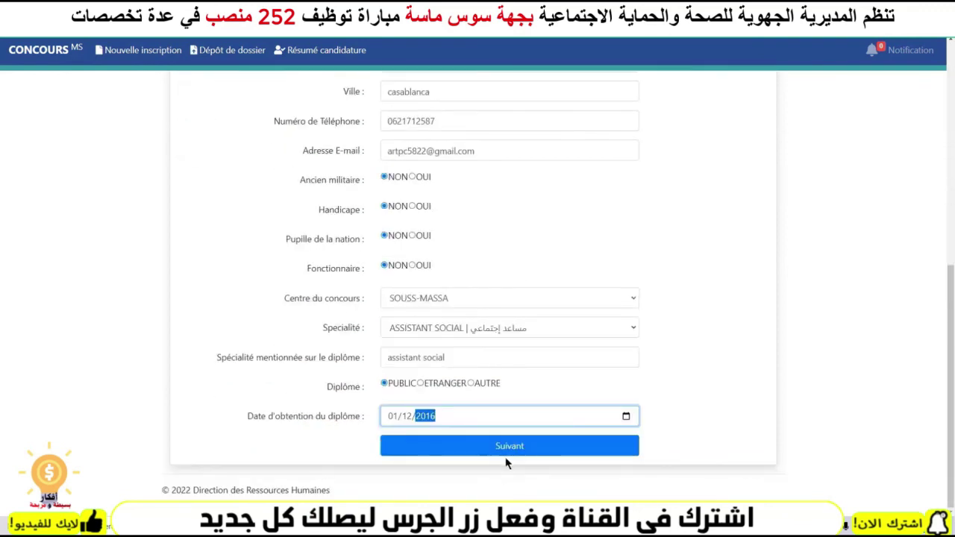
{"action": "left_click", "coordinate": [510, 446]}
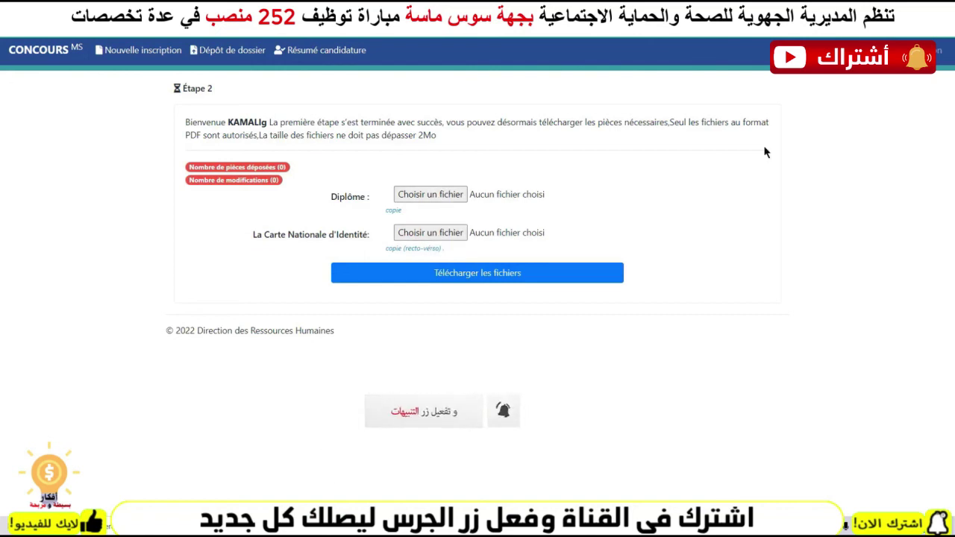
Attach DIPLOM.pdf from the Musique folder as the diploma copy.
{"action": "left_click", "coordinate": [423, 197]}
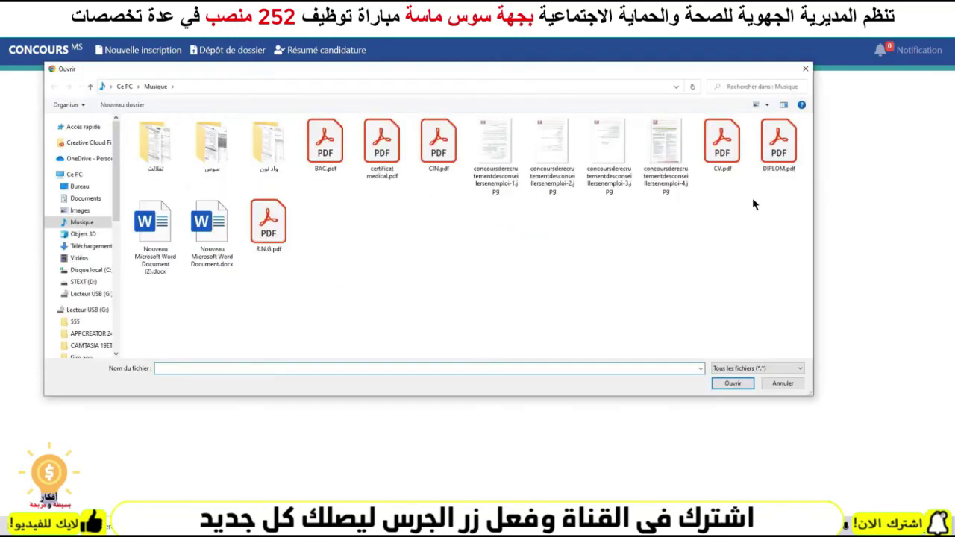
{"action": "left_click", "coordinate": [757, 134]}
{"action": "left_click", "coordinate": [733, 383]}
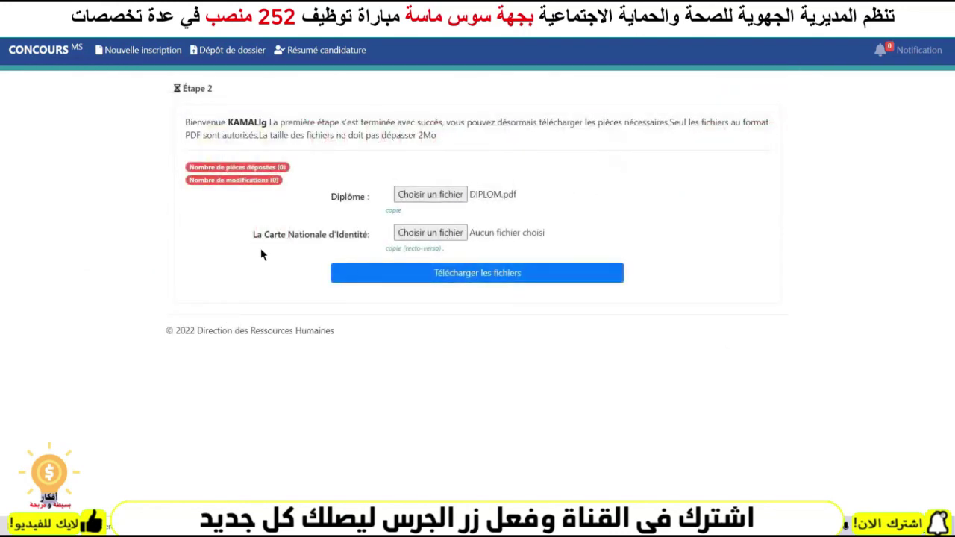
Attach CIN.pdf as the national identity card copy and upload both files.
{"action": "left_click", "coordinate": [436, 236]}
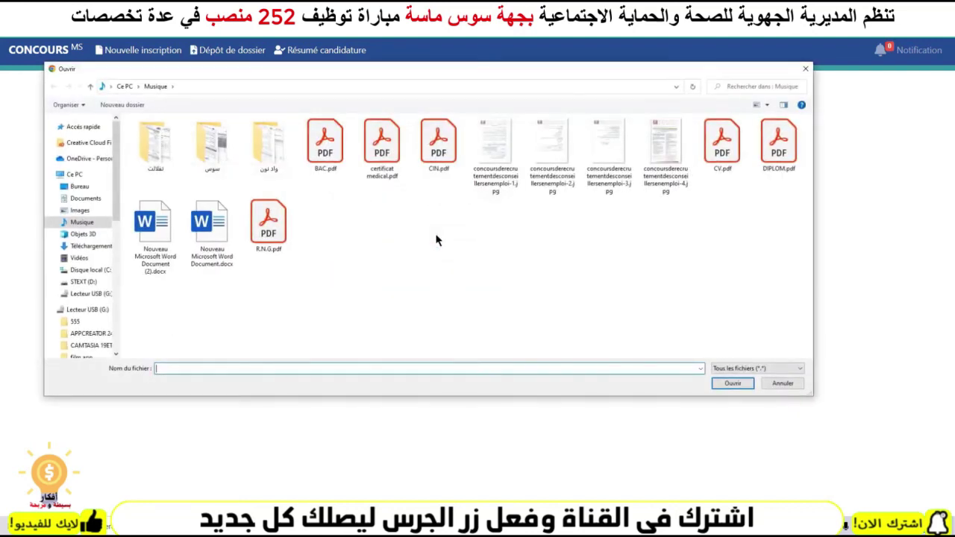
{"action": "left_click", "coordinate": [439, 143]}
{"action": "left_click", "coordinate": [731, 383]}
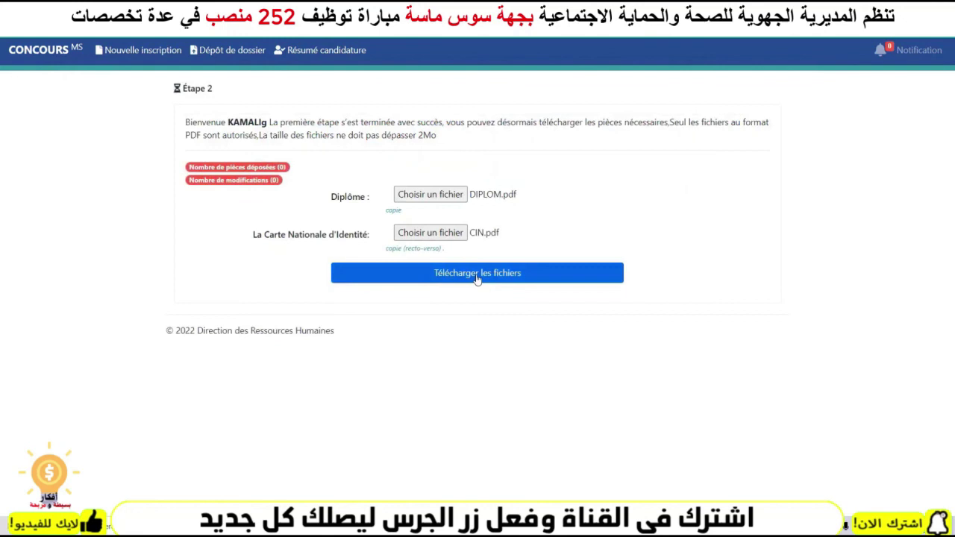
{"action": "left_click", "coordinate": [477, 273]}
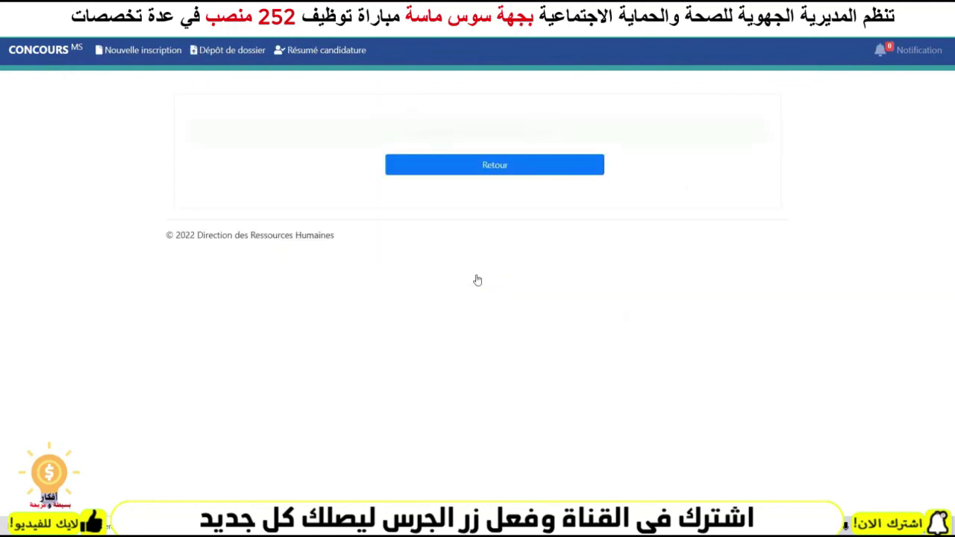